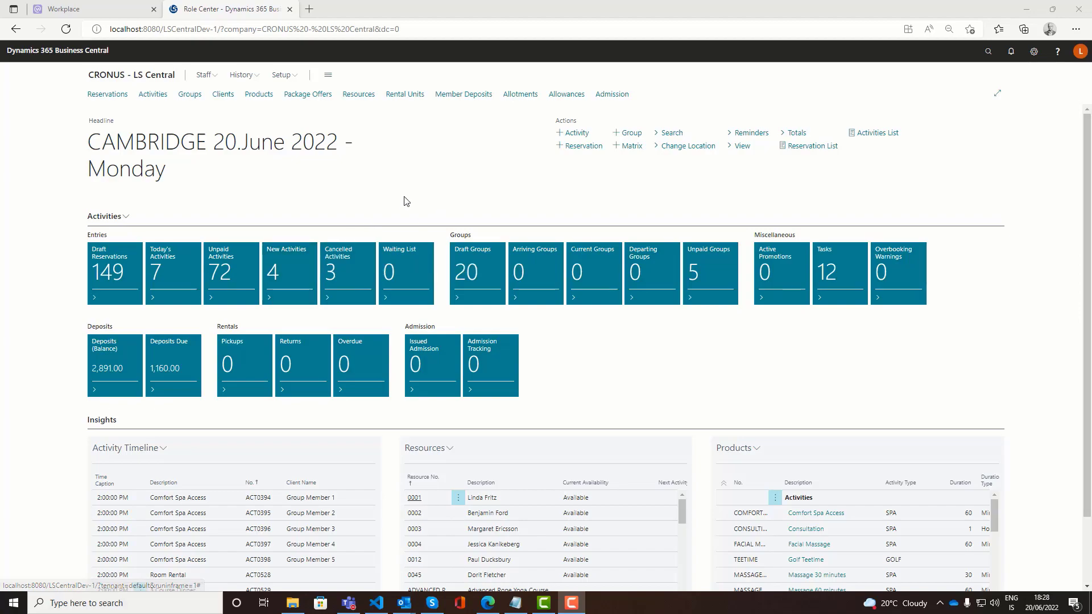
- From Setup > Reservation Types, bring up the row actions for the EVENTS reservation type
left_click(281, 75)
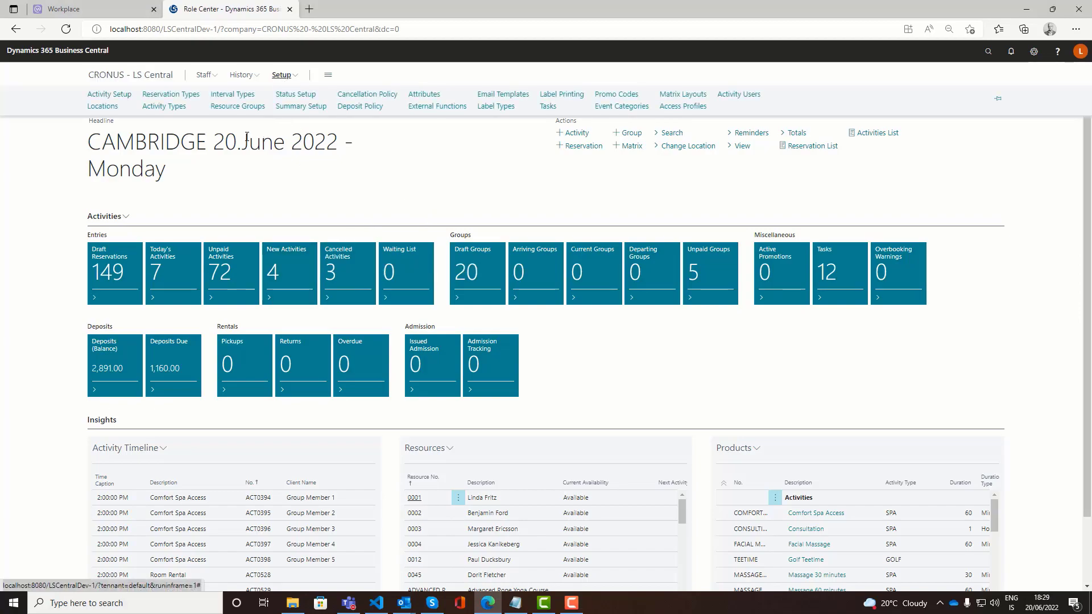
left_click(172, 94)
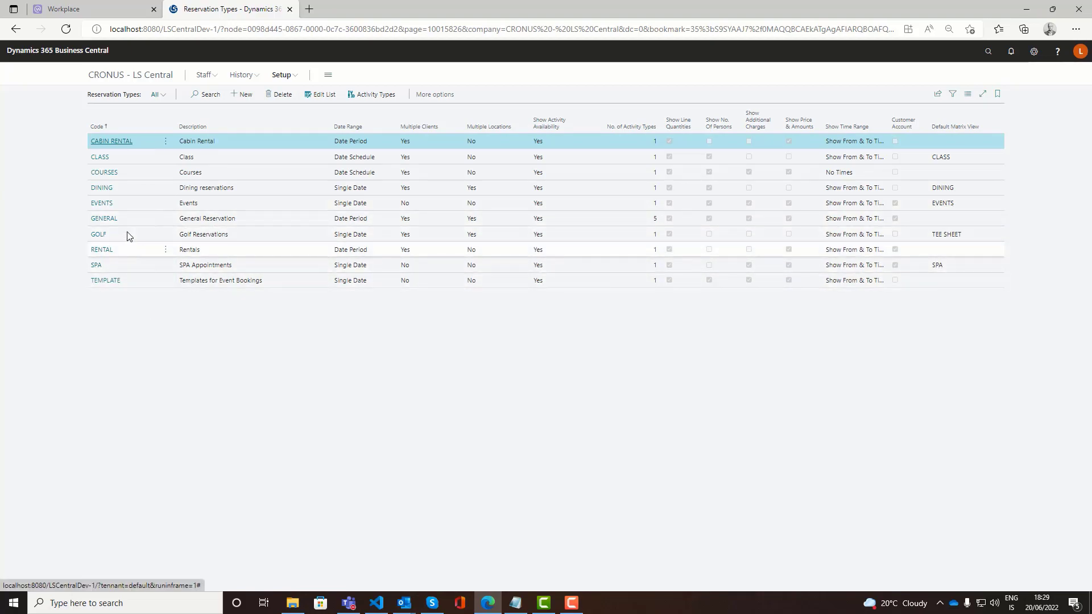
left_click(164, 203)
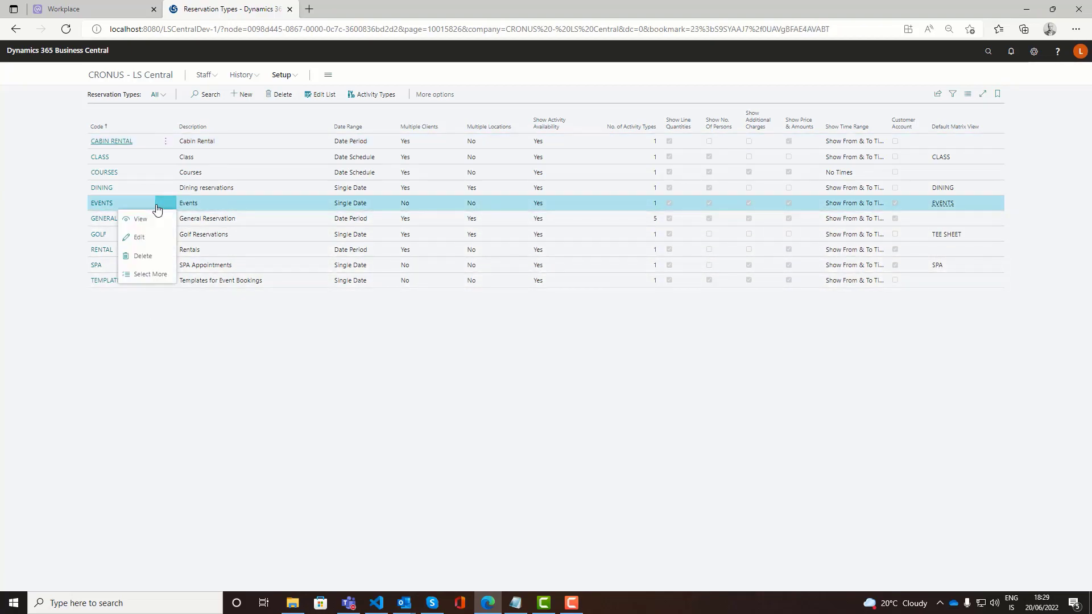
left_click(142, 239)
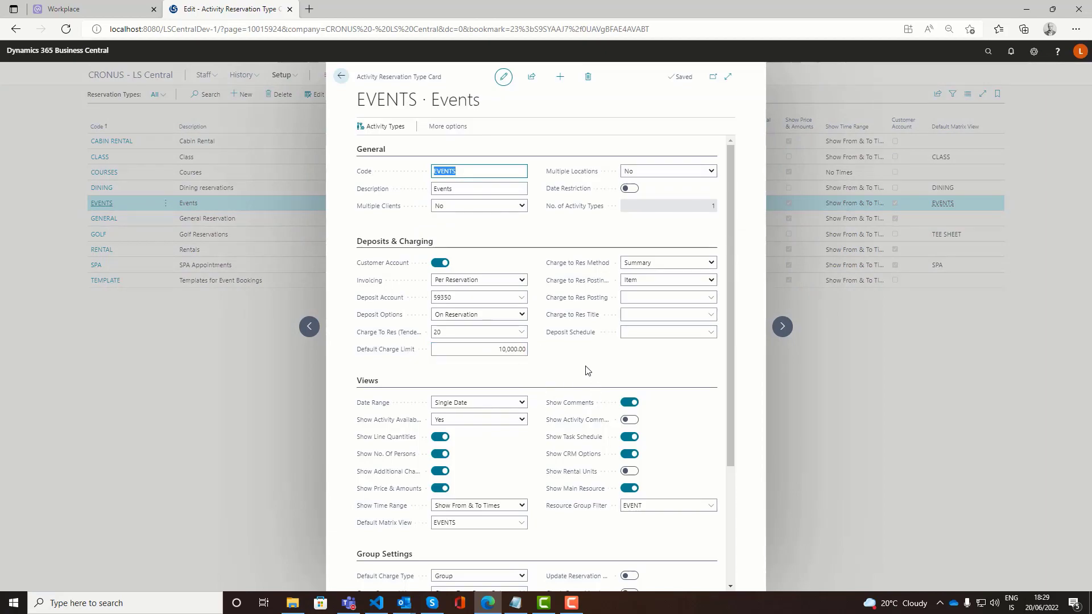
scroll(586, 370, "down", 2)
scroll(587, 370, "down", 1)
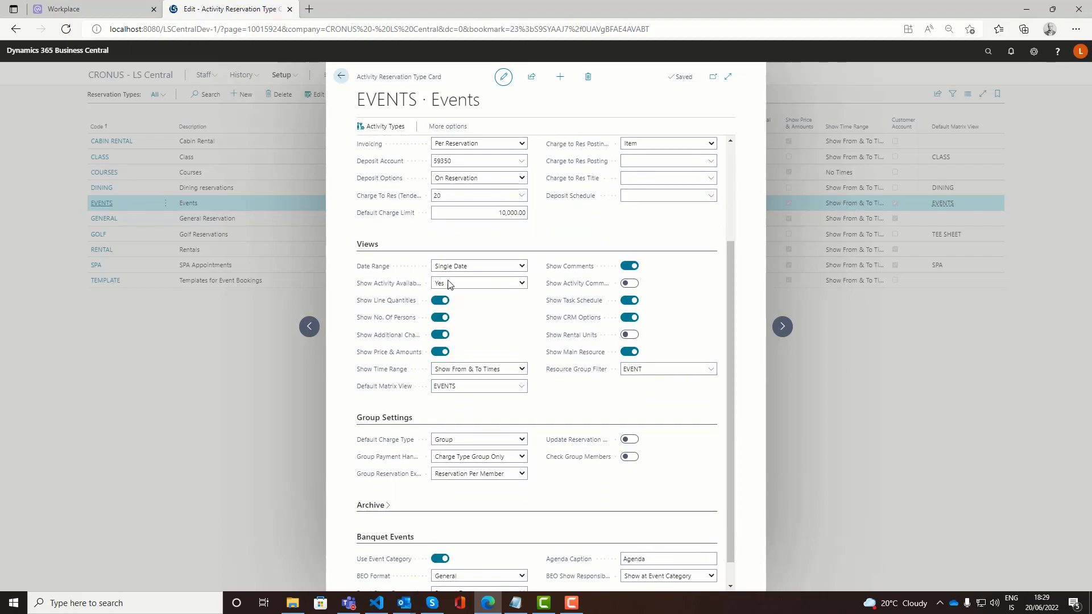
scroll(379, 256, "up", 3)
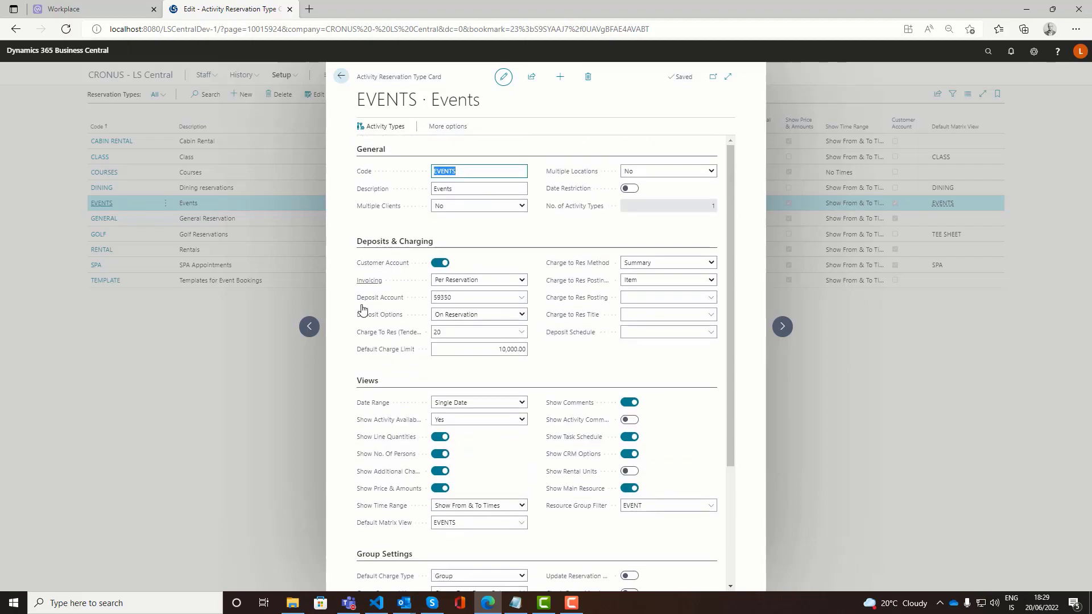
scroll(409, 342, "down", 3)
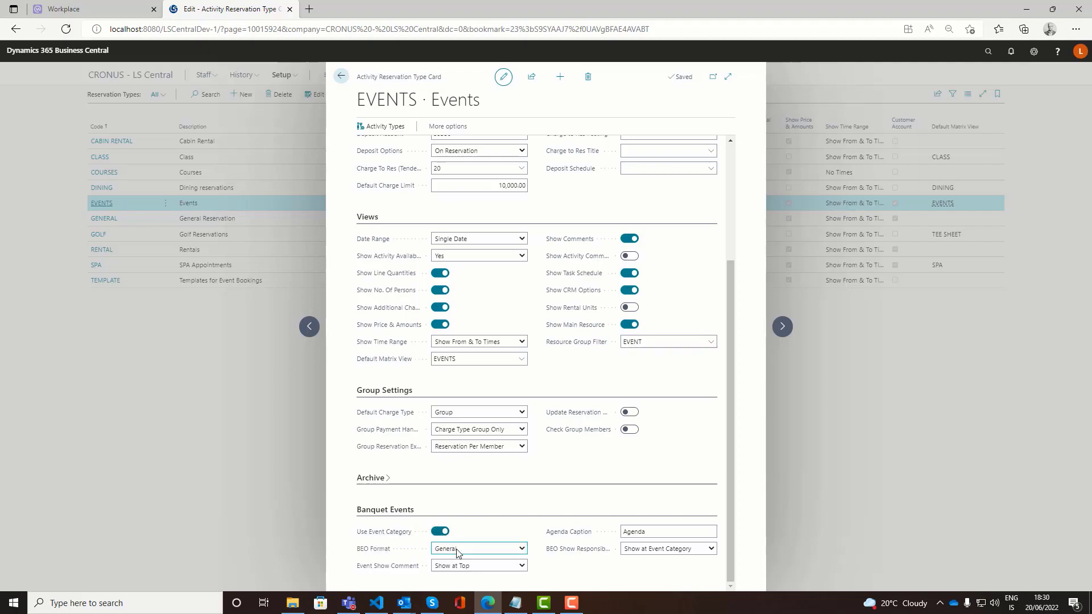
- Inspect the BEO Format (General) and event comments (Show at Top) choices without changing them
left_click(472, 548)
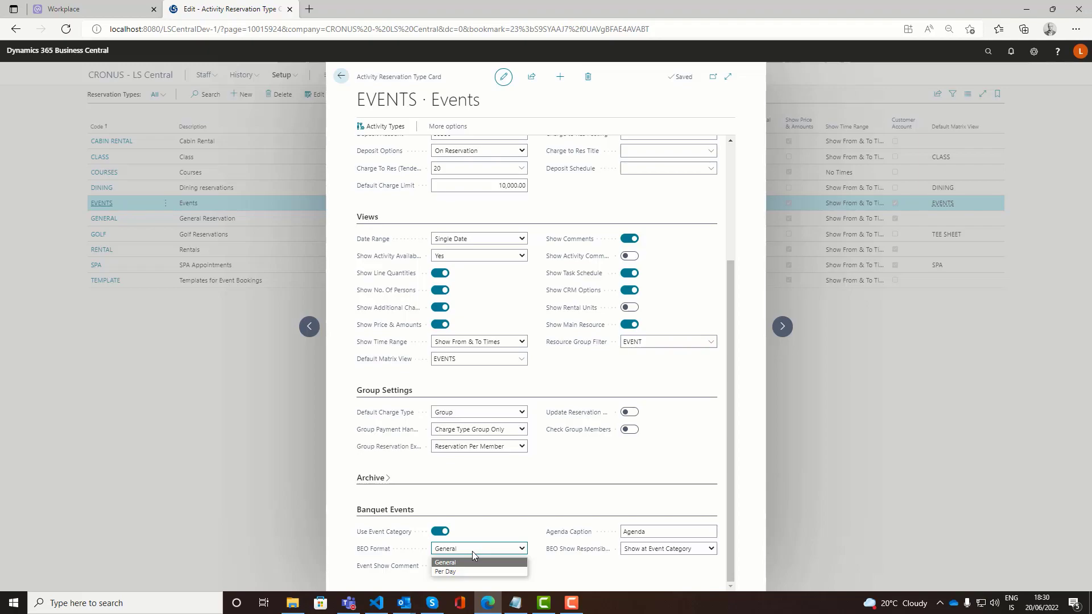
left_click(472, 562)
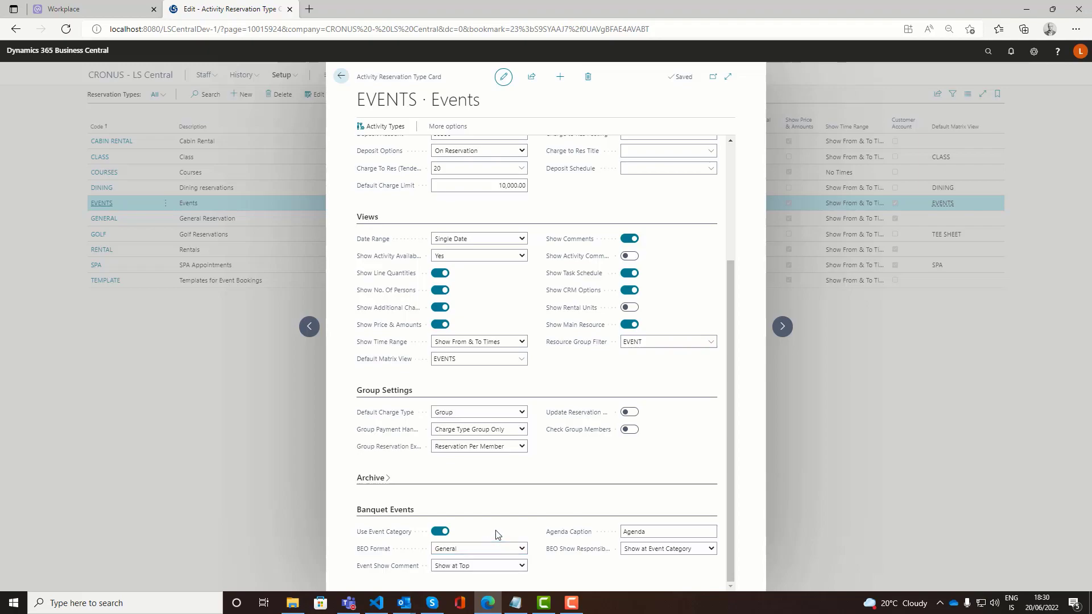
left_click(468, 567)
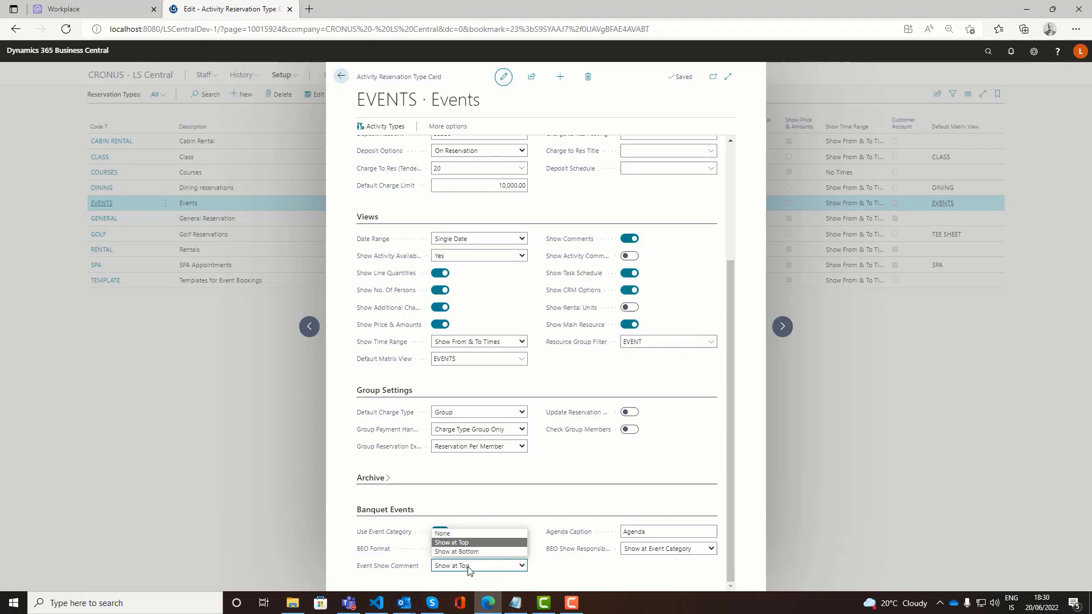
left_click(563, 563)
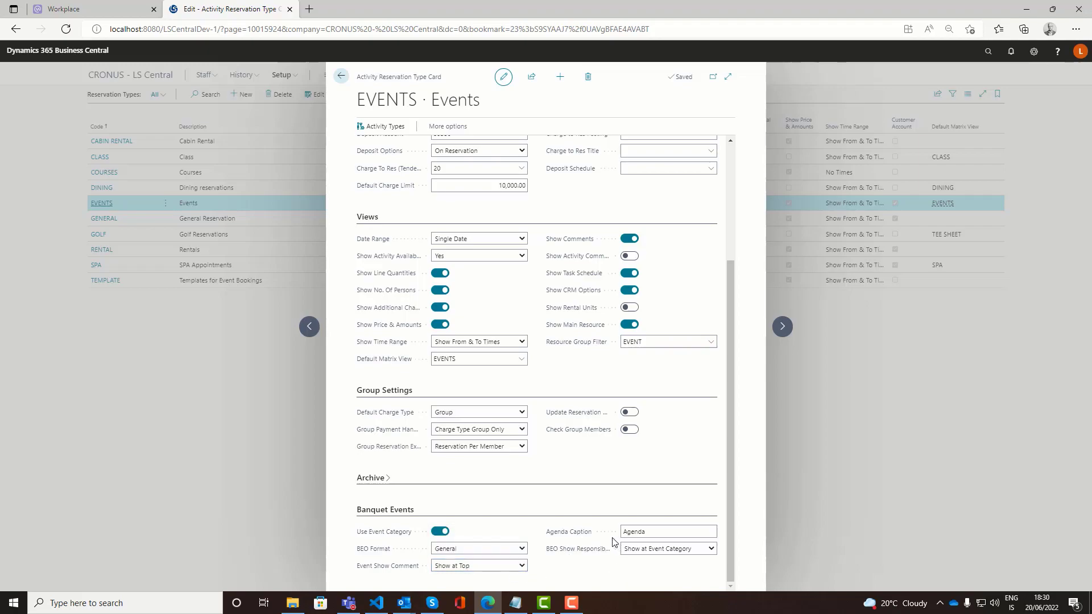
- Check the Agenda Caption field and the BEO responsibility display options, leaving them unchanged
left_click(648, 531)
double_click(662, 532)
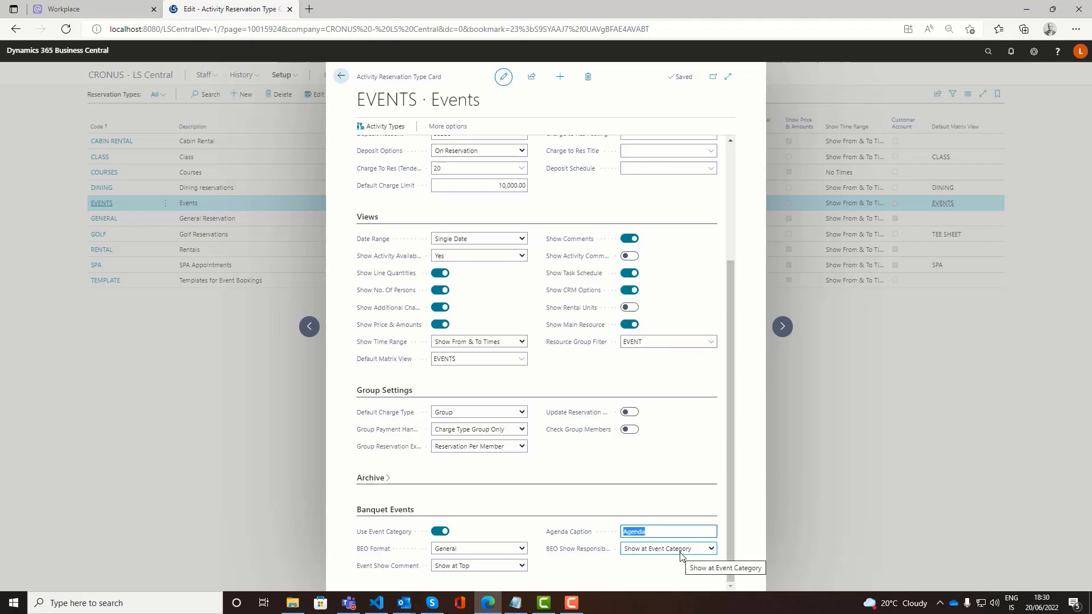
left_click(682, 551)
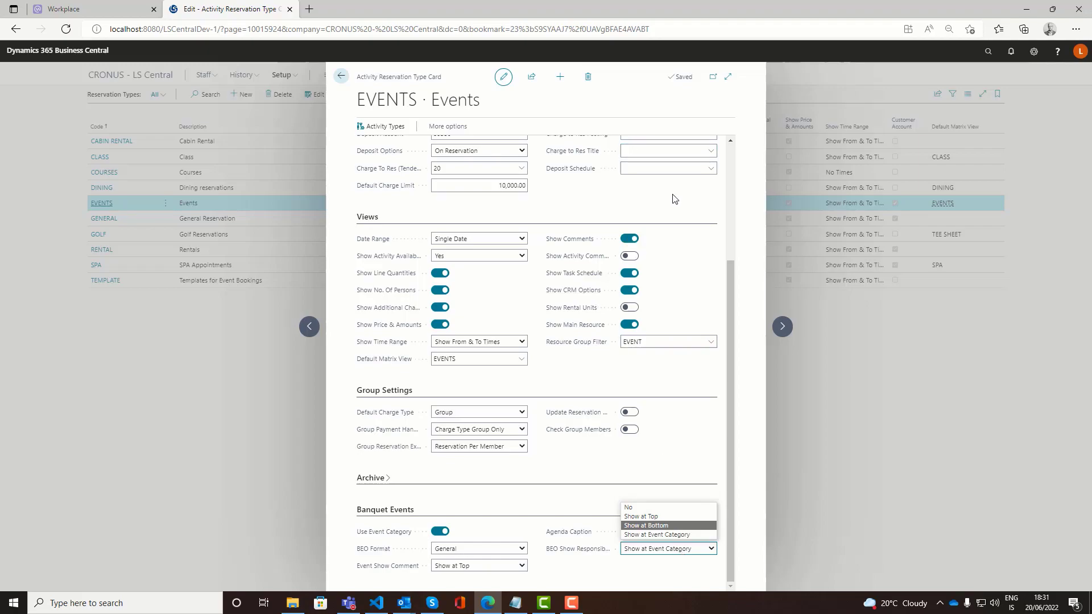
left_click(698, 431)
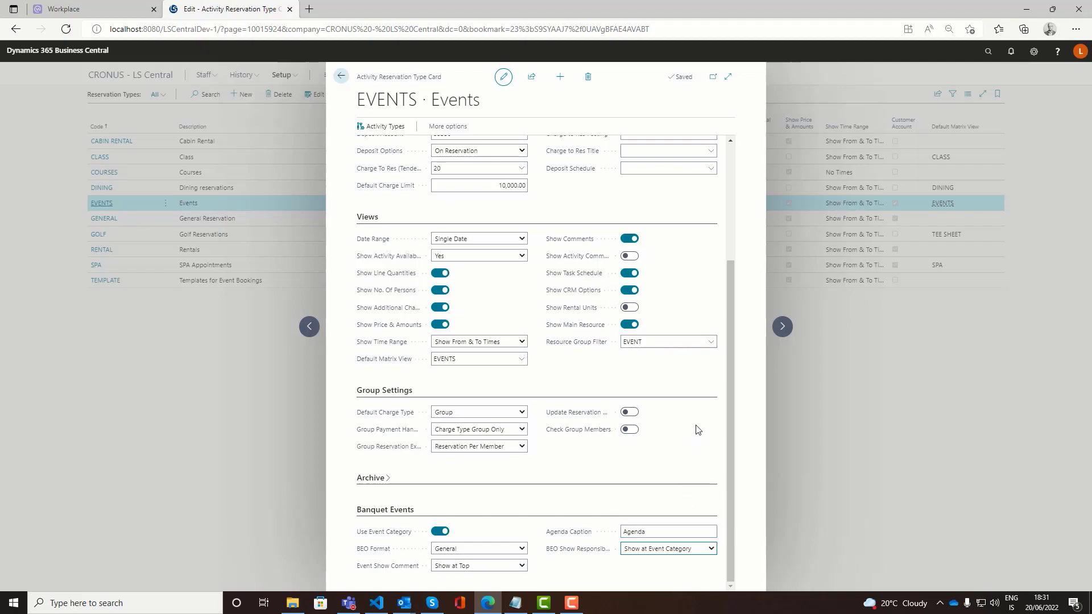
scroll(542, 245, "up", 5)
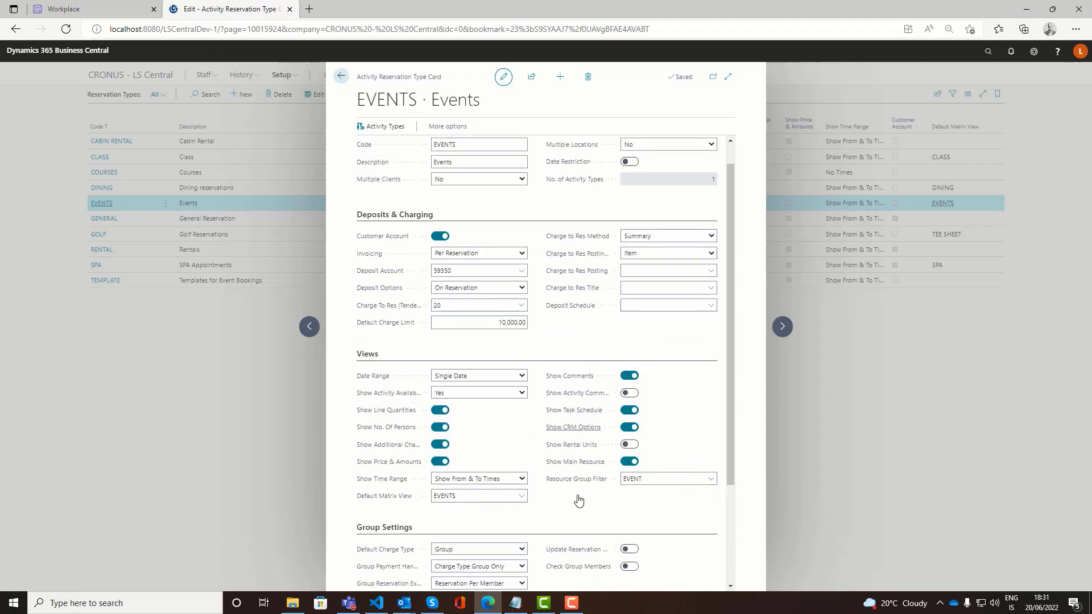
- Close the EVENTS card, return to the Role Center and show the setup pages again
left_click(339, 78)
left_click(150, 75)
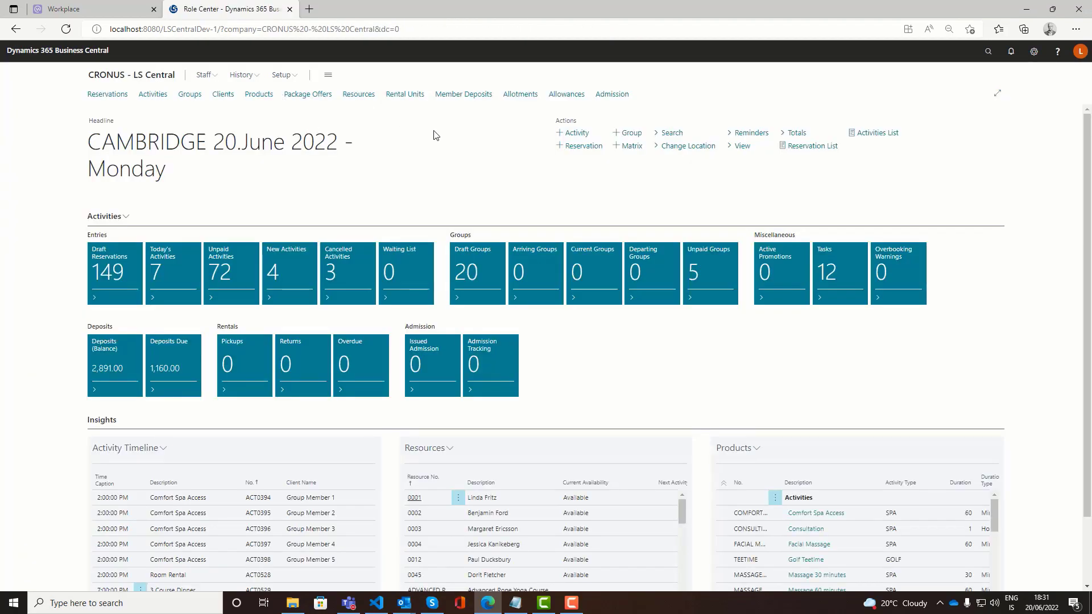
left_click(281, 75)
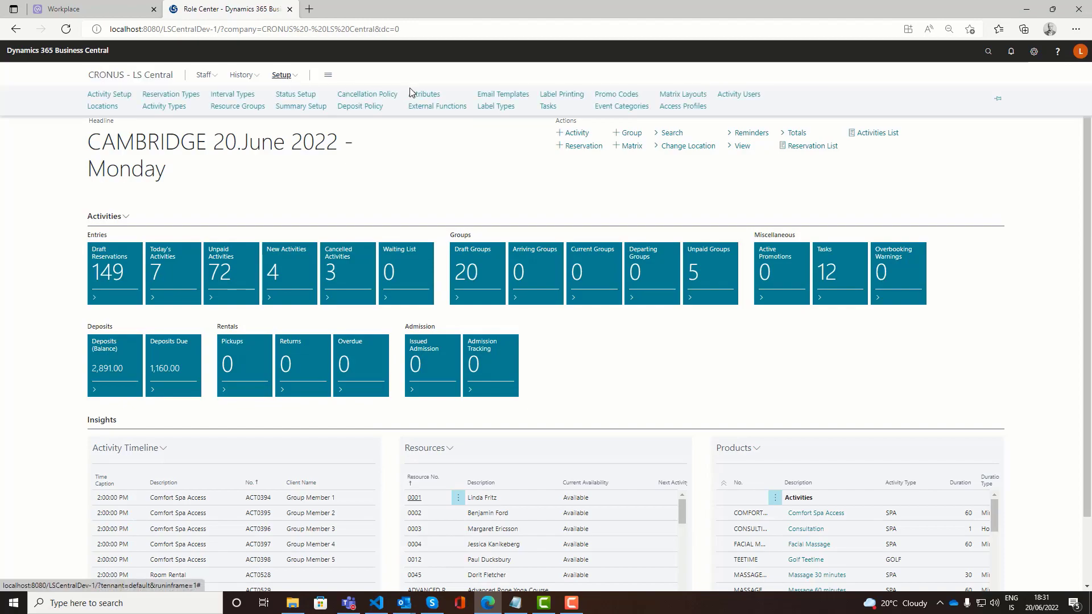
- Show the Event Categories list and select the EVENT row
left_click(621, 107)
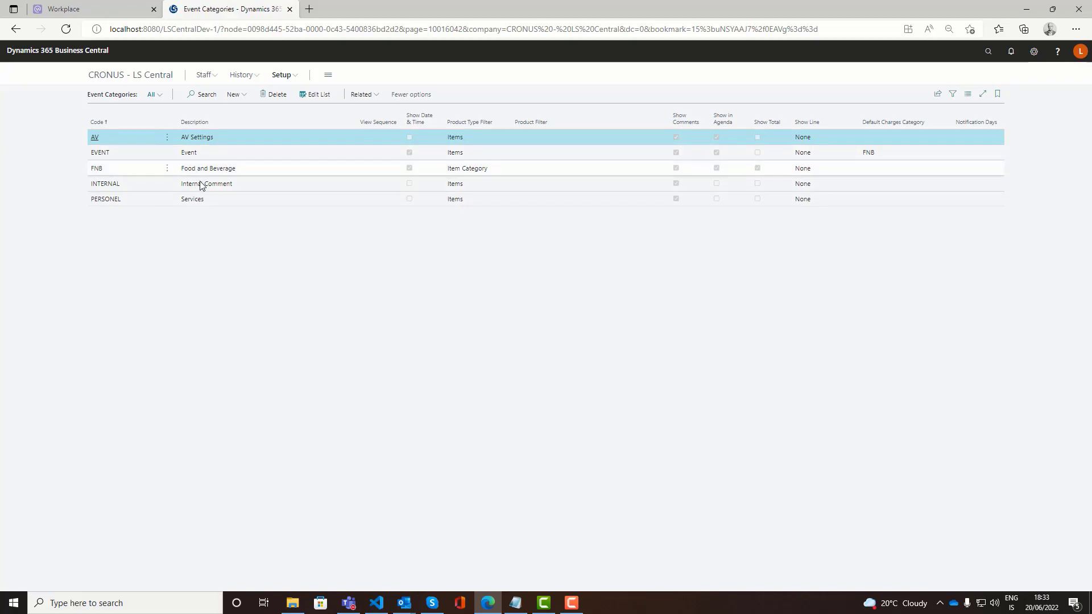
left_click(886, 156)
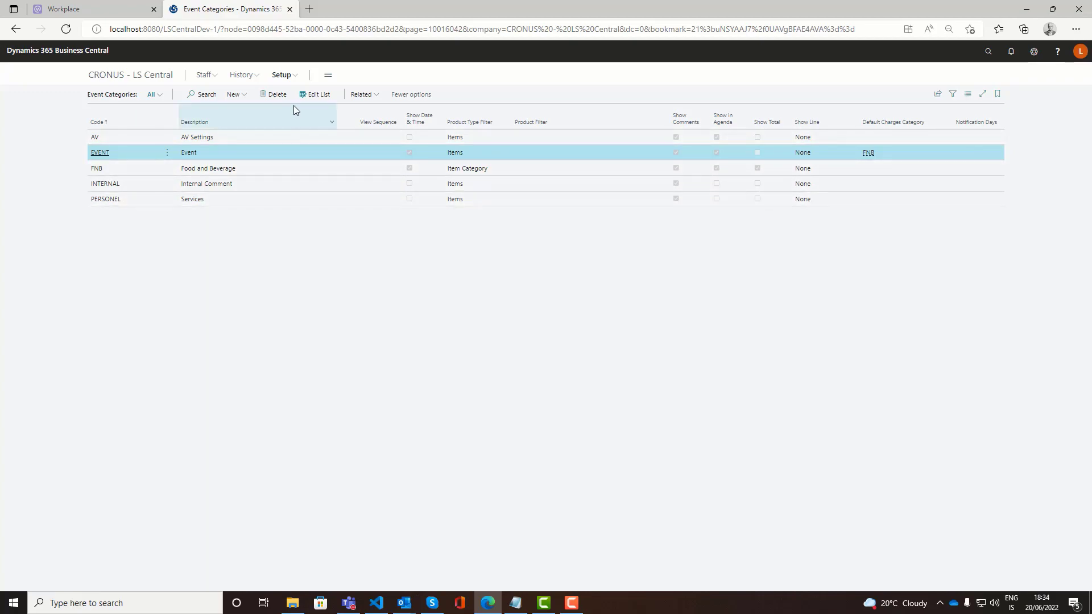
- Via Related > Responsibility, show EVENT's responsibility list and its responsible party Type options
left_click(362, 94)
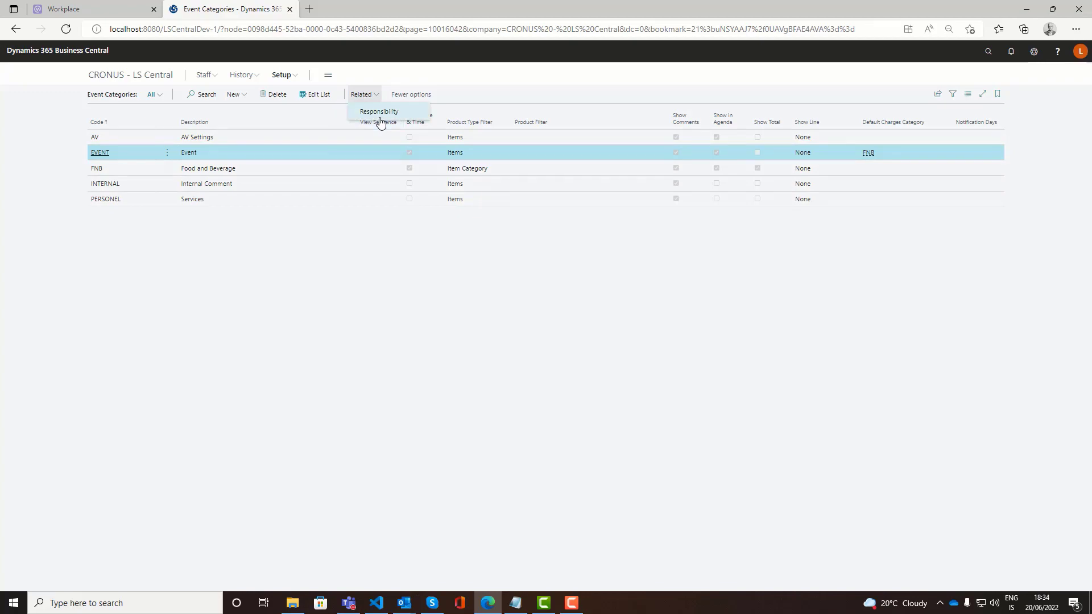
left_click(378, 111)
mouse_move(384, 127)
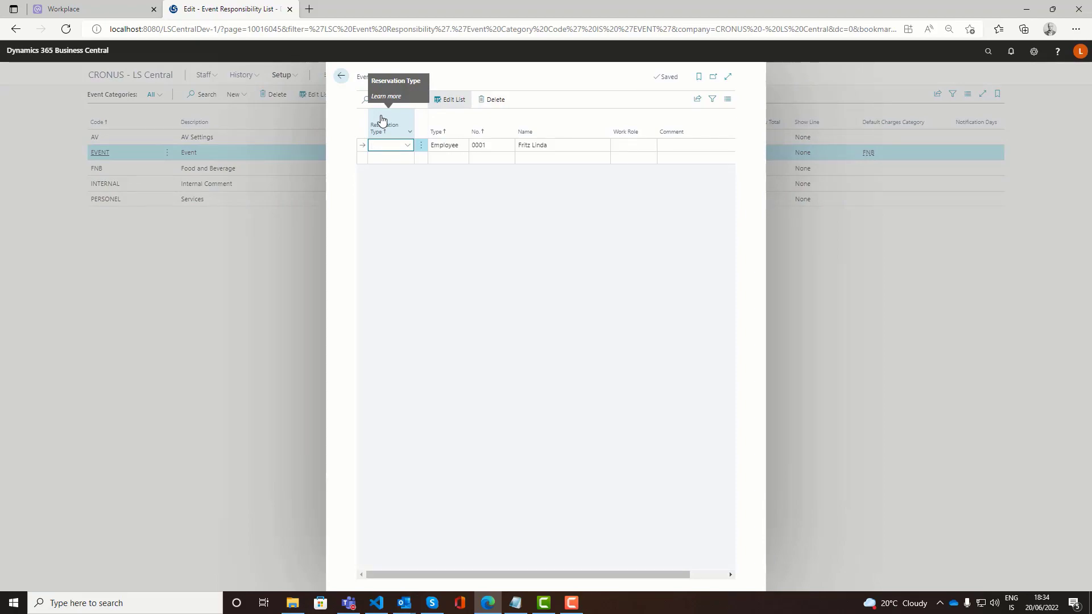
left_click(461, 145)
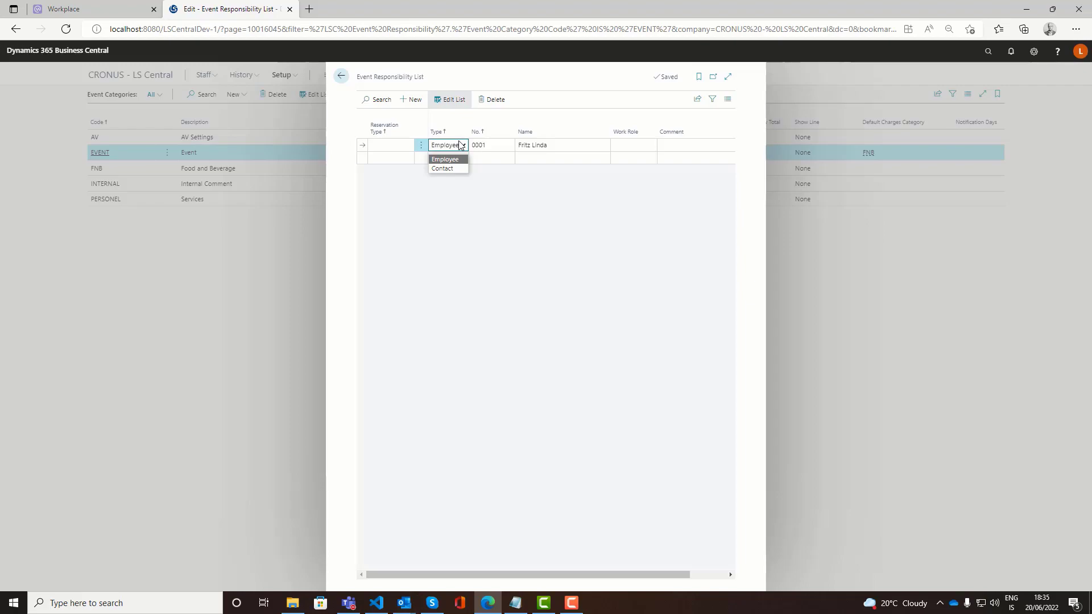
- Keep Employee as type, dismiss the Work Role lookup and close the responsibility list
left_click(634, 144)
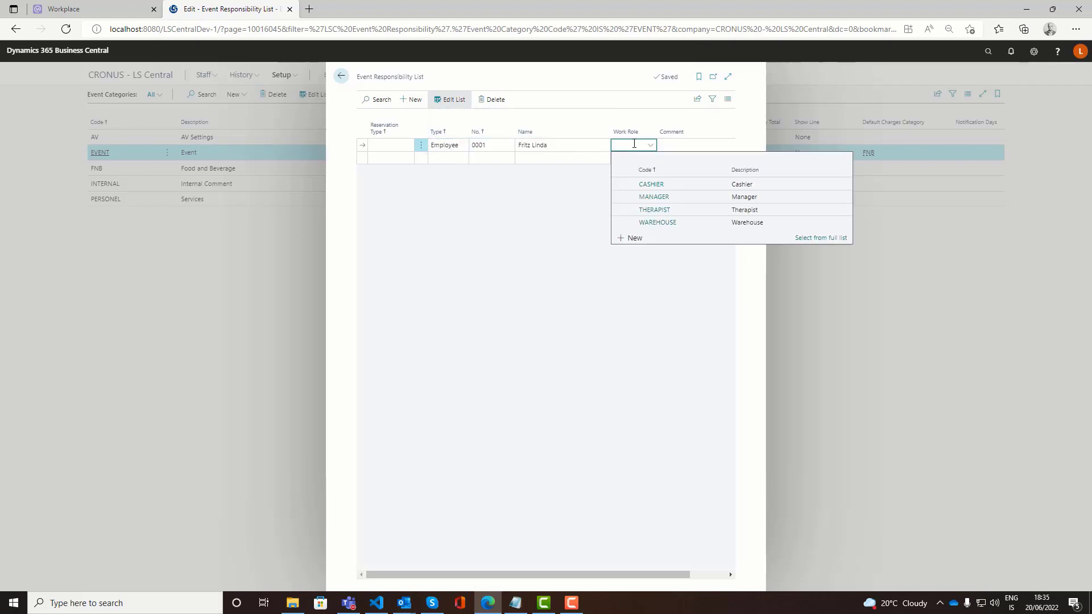
left_click(492, 186)
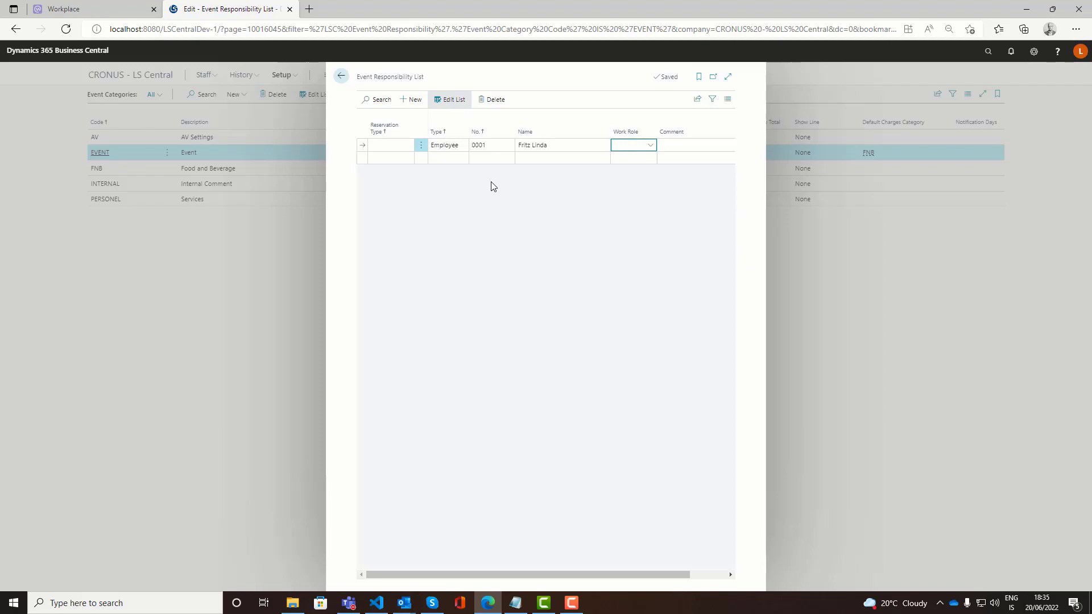
left_click(340, 79)
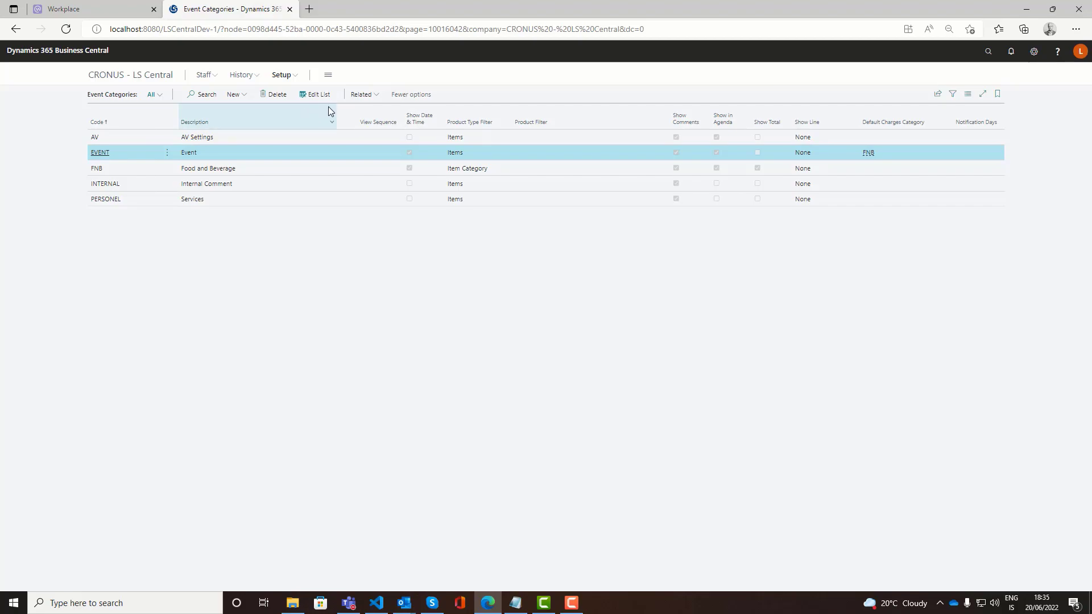
- Return home and show the Deposit Policy list from the setup pages
left_click(135, 76)
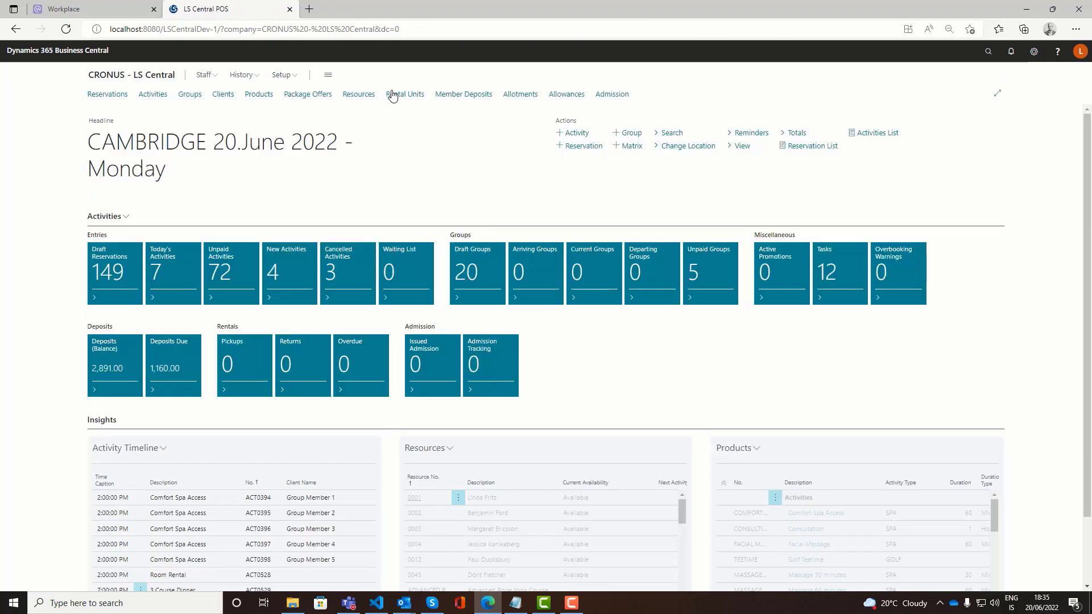
left_click(282, 75)
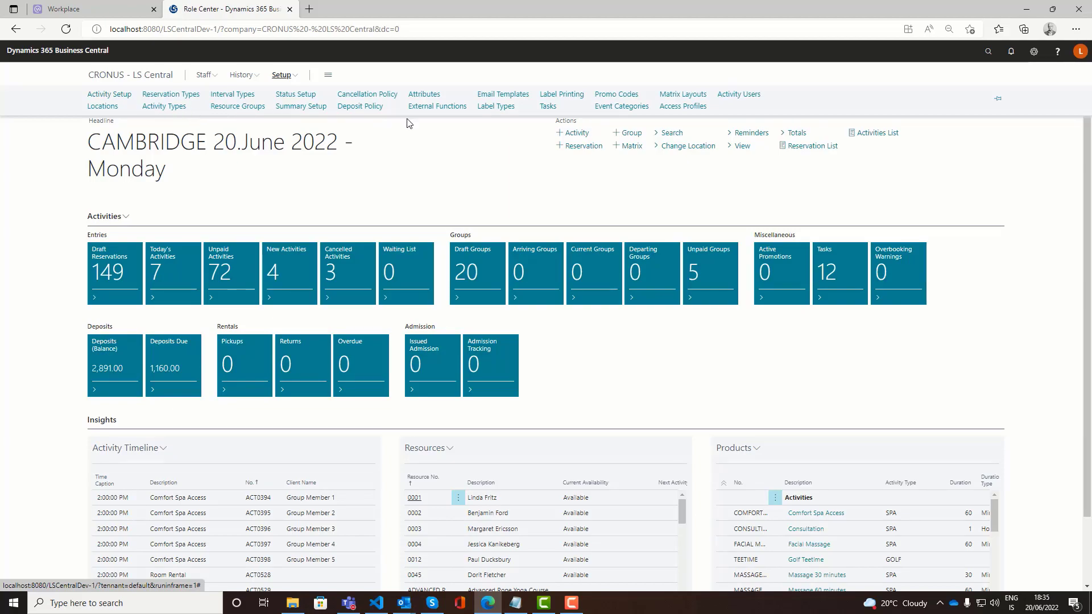
left_click(360, 106)
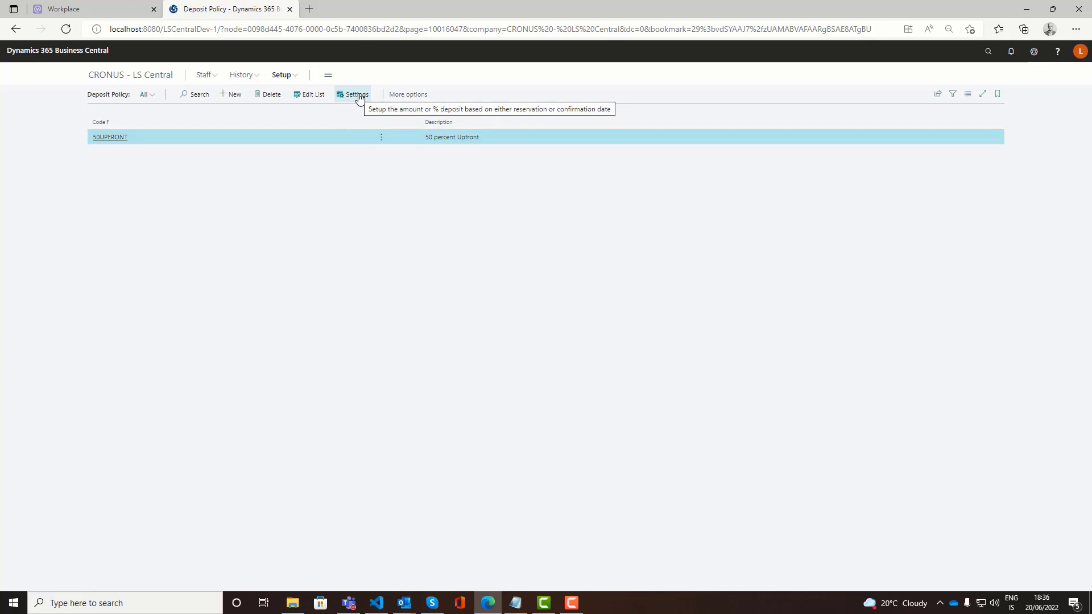
- Review 50UPFRONT's settings and its Deposit Calculation Method choices, keeping After Confirmation Date
left_click(359, 97)
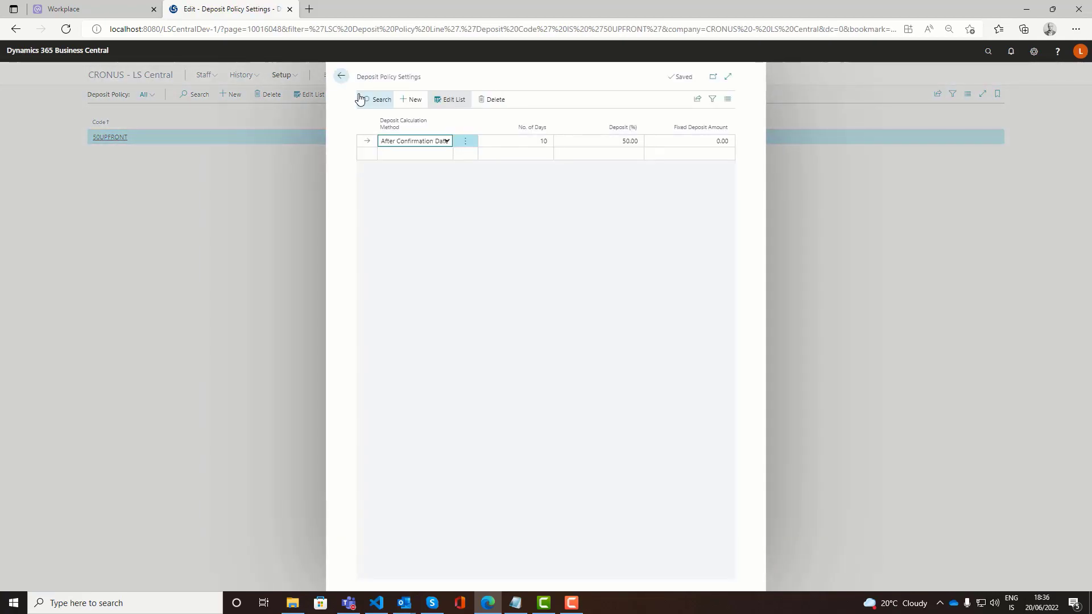
left_click(435, 140)
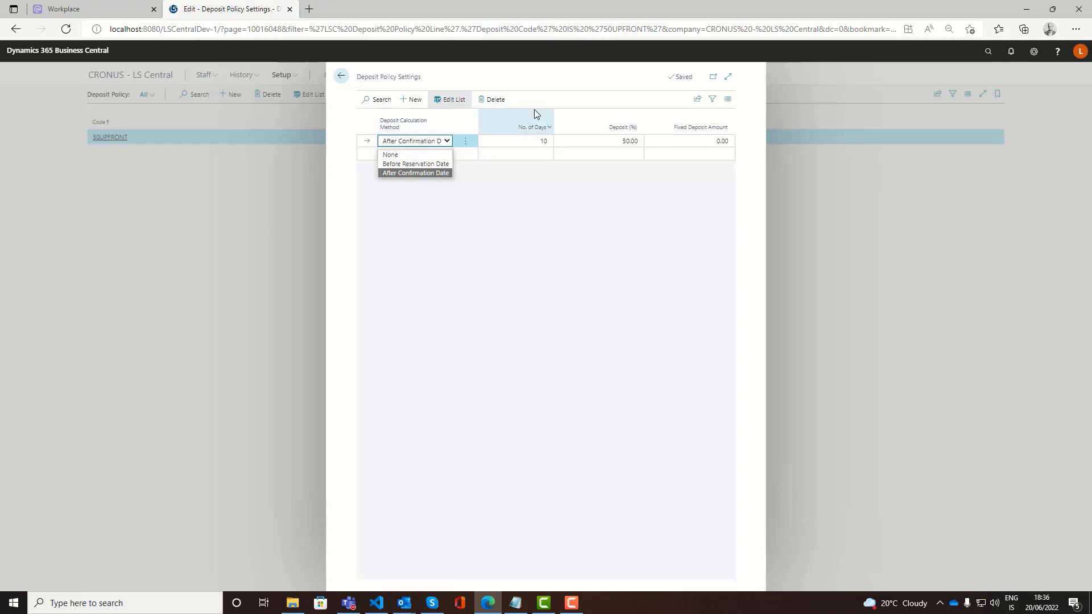
left_click(557, 74)
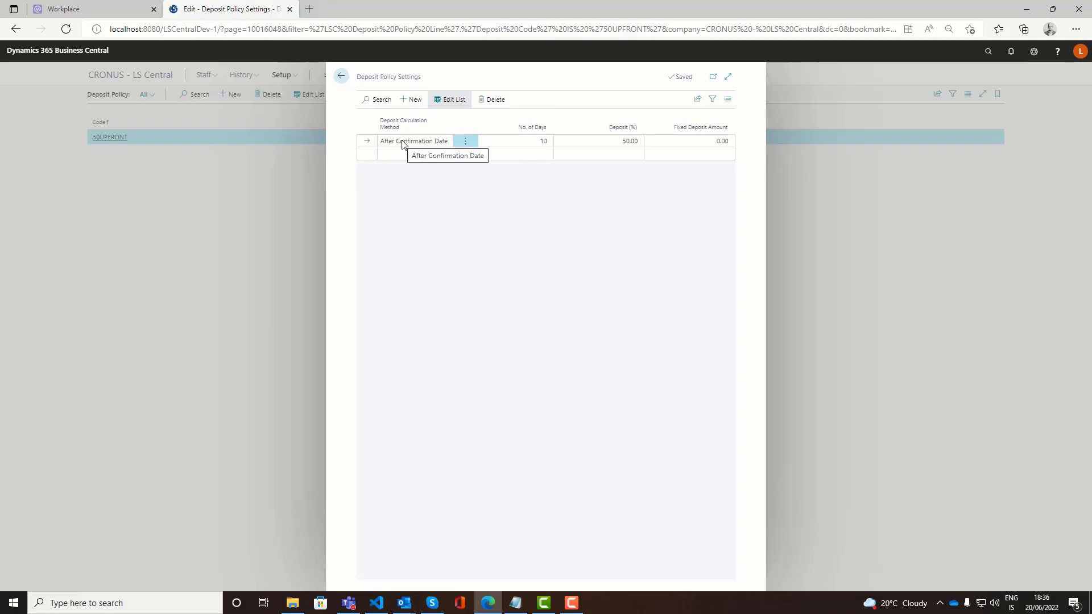
- Close the deposit policy settings, return home and show the Status Setup list
left_click(340, 76)
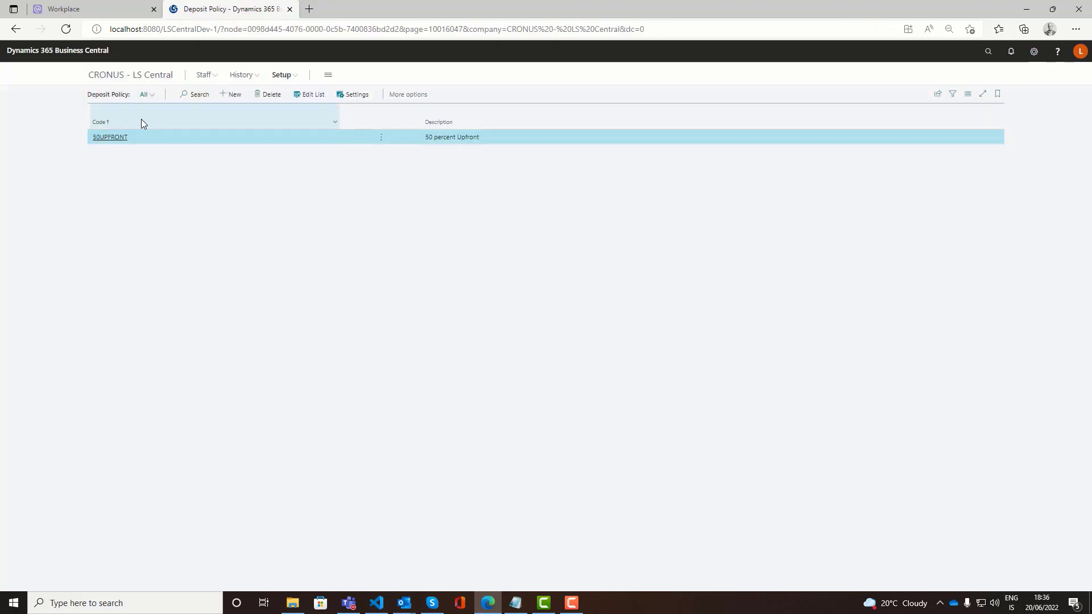
left_click(136, 77)
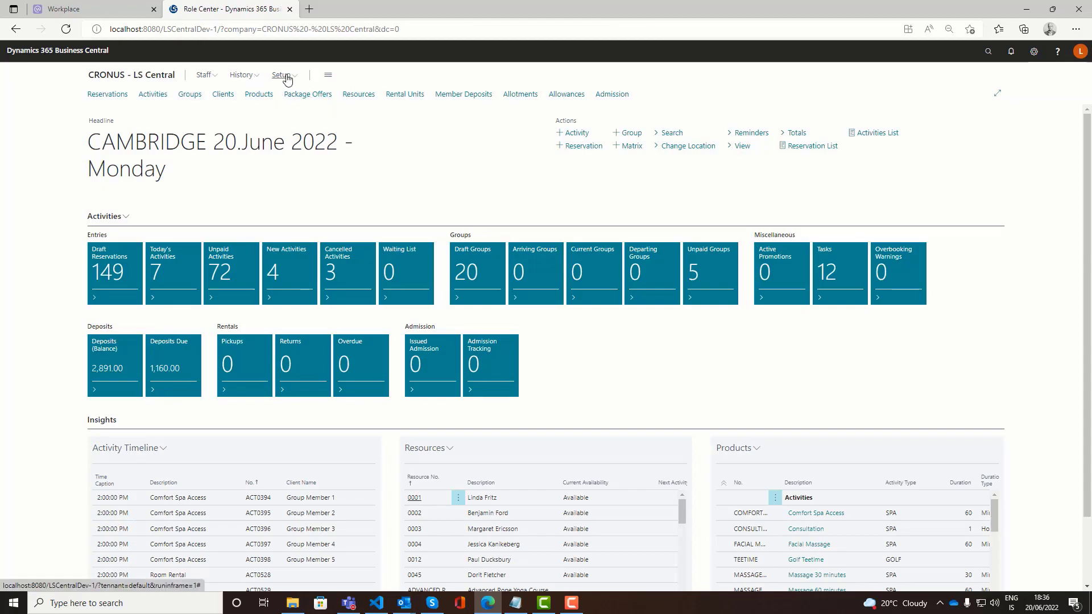
left_click(281, 76)
left_click(295, 95)
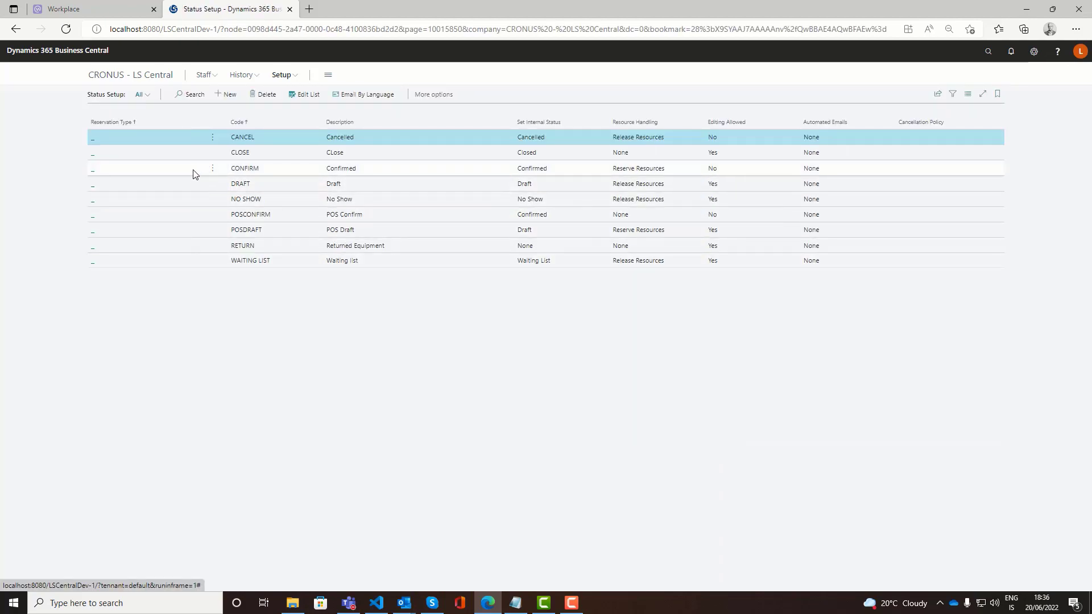
- Edit the CONFIRM status card and check Deposit Schedule Handling, keeping None
left_click(212, 167)
left_click(191, 202)
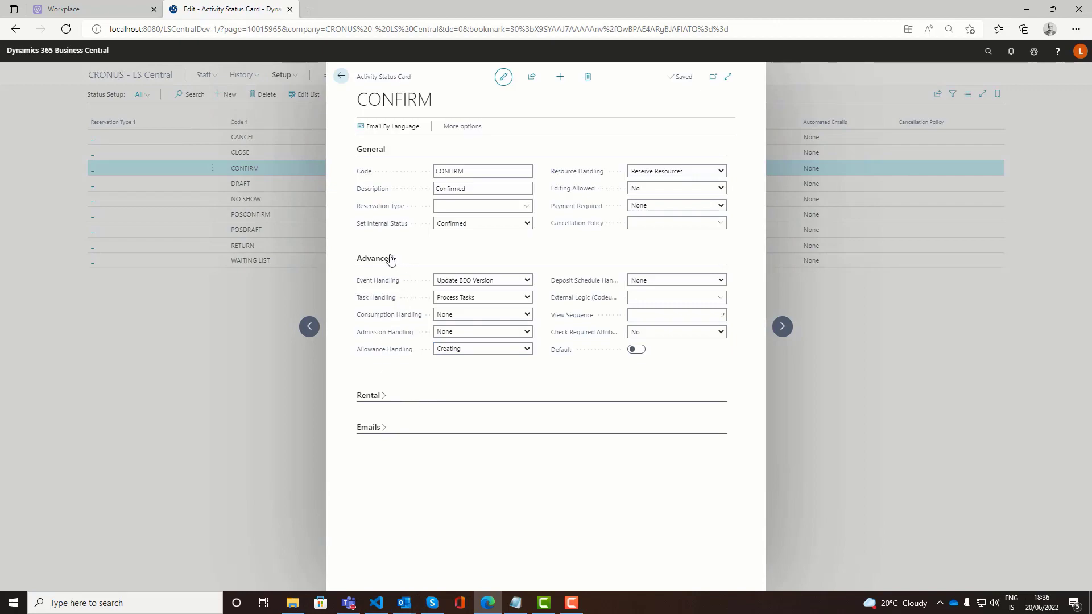
left_click(668, 280)
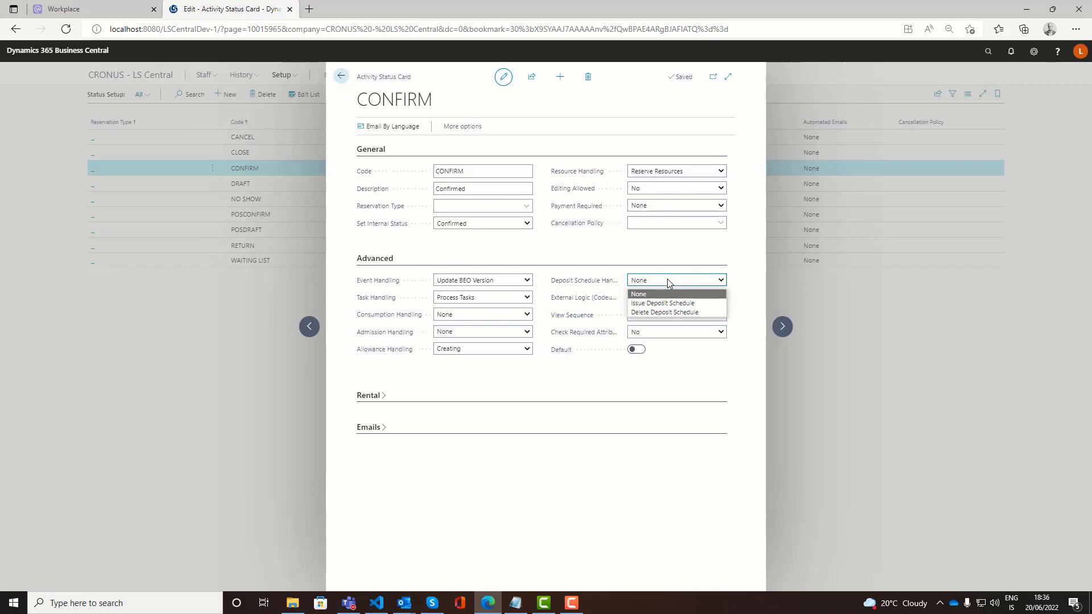
left_click(669, 282)
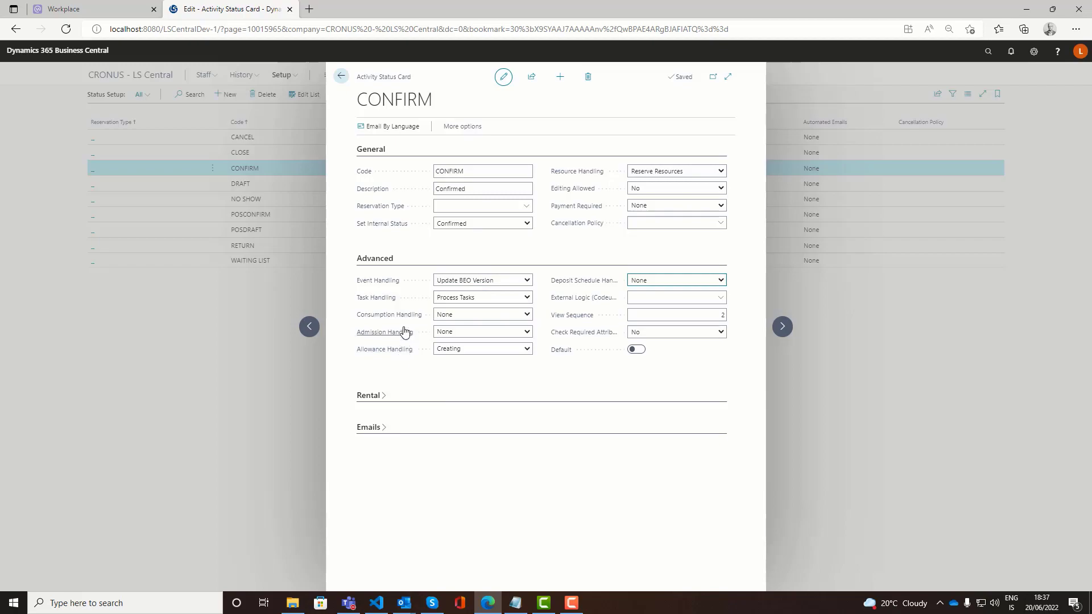
- Check Event Handling, keeping Update BEO Version, and close the CONFIRM status card
left_click(506, 280)
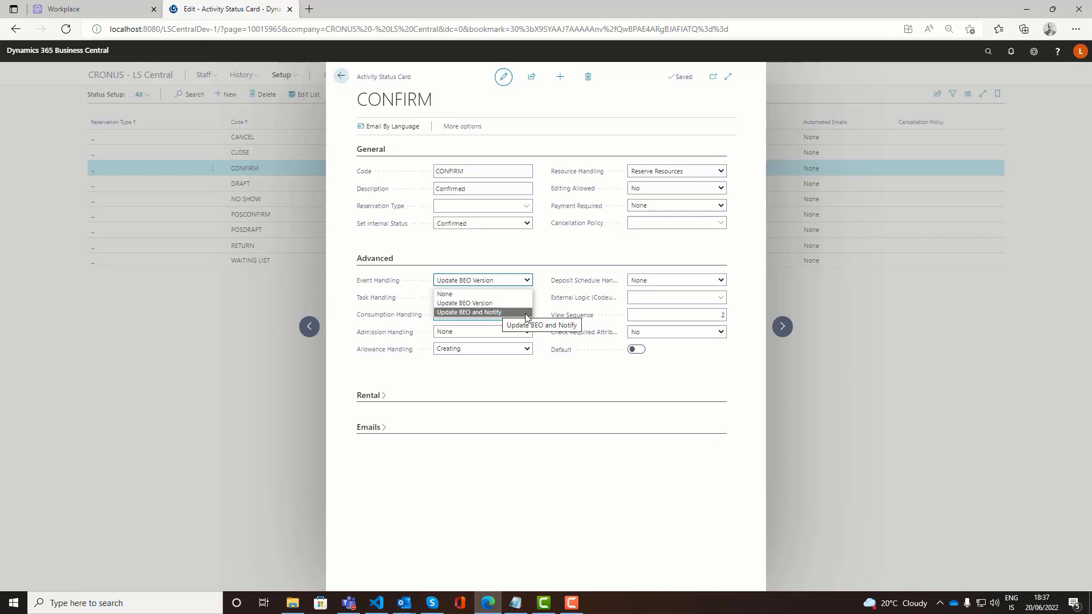
left_click(546, 255)
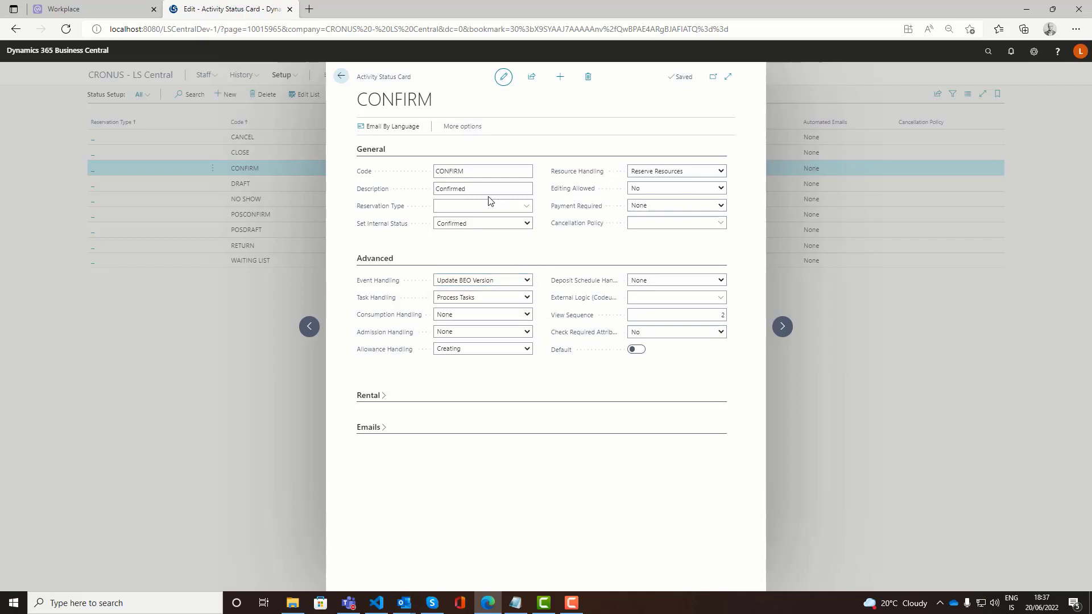
left_click(341, 79)
left_click(153, 75)
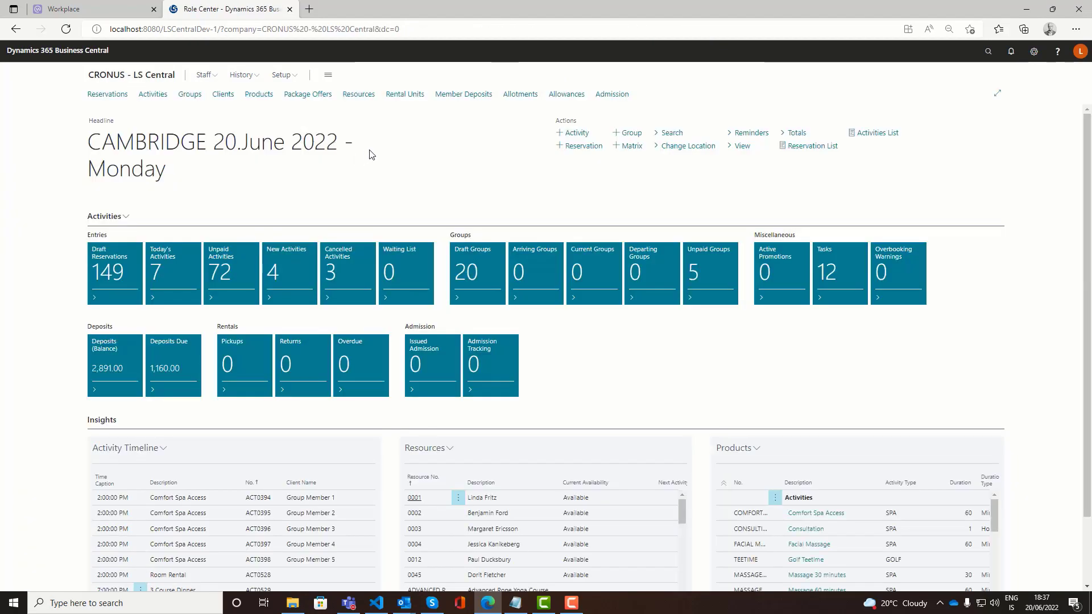
left_click(305, 96)
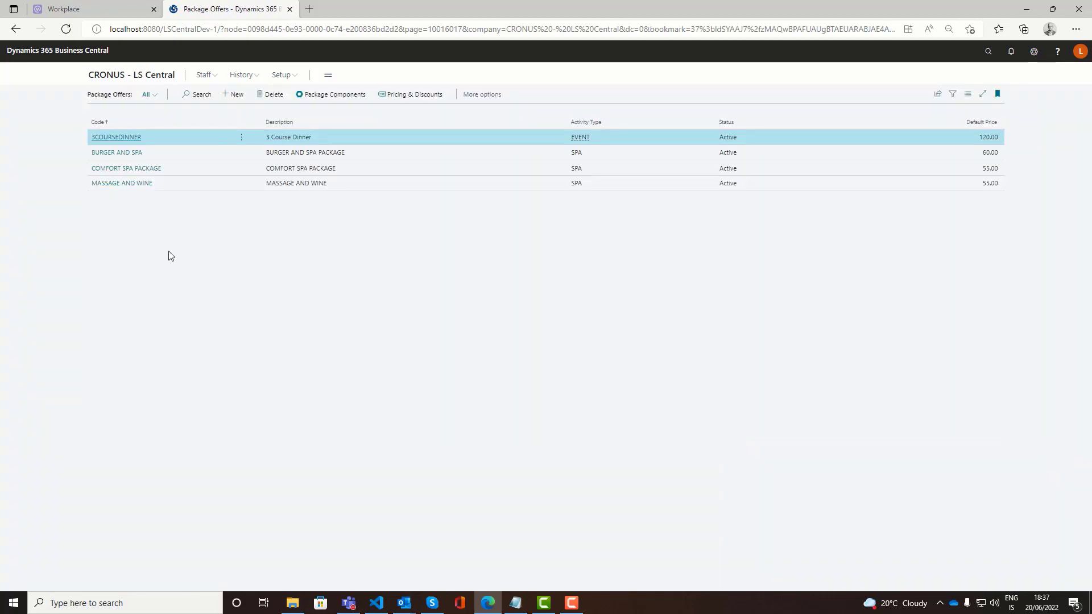
left_click(116, 137)
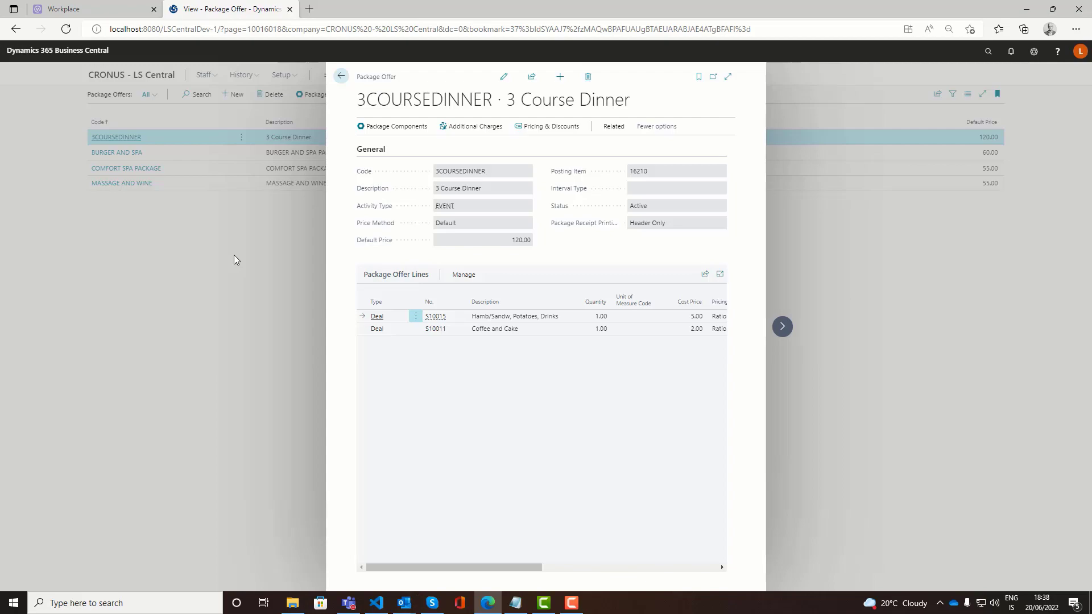
mouse_move(487, 567)
left_mouse_down()
mouse_move(689, 572)
mouse_move(526, 565)
left_mouse_up()
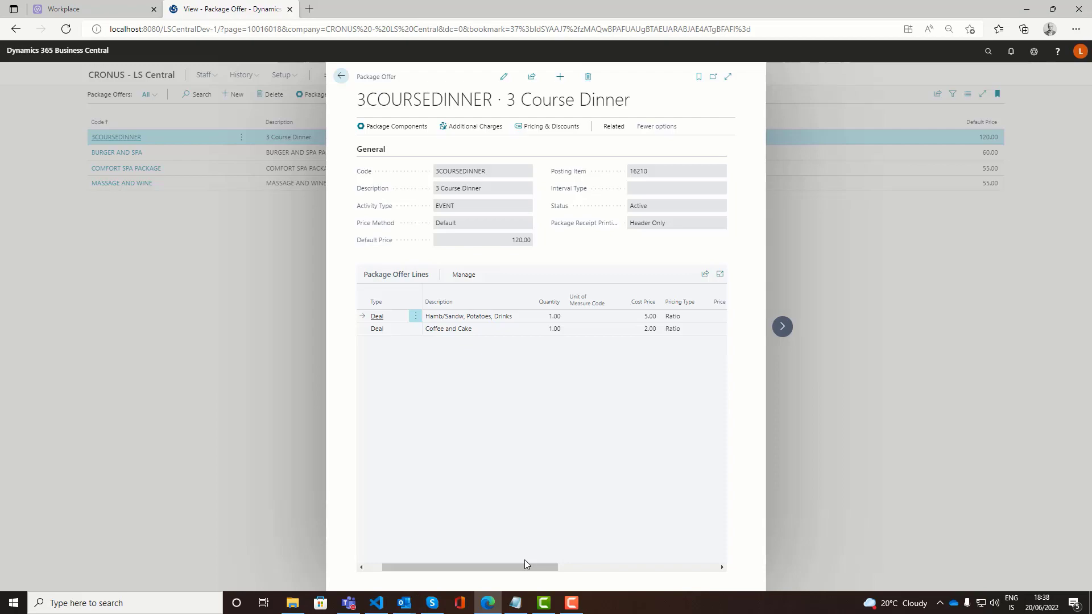
left_click(341, 76)
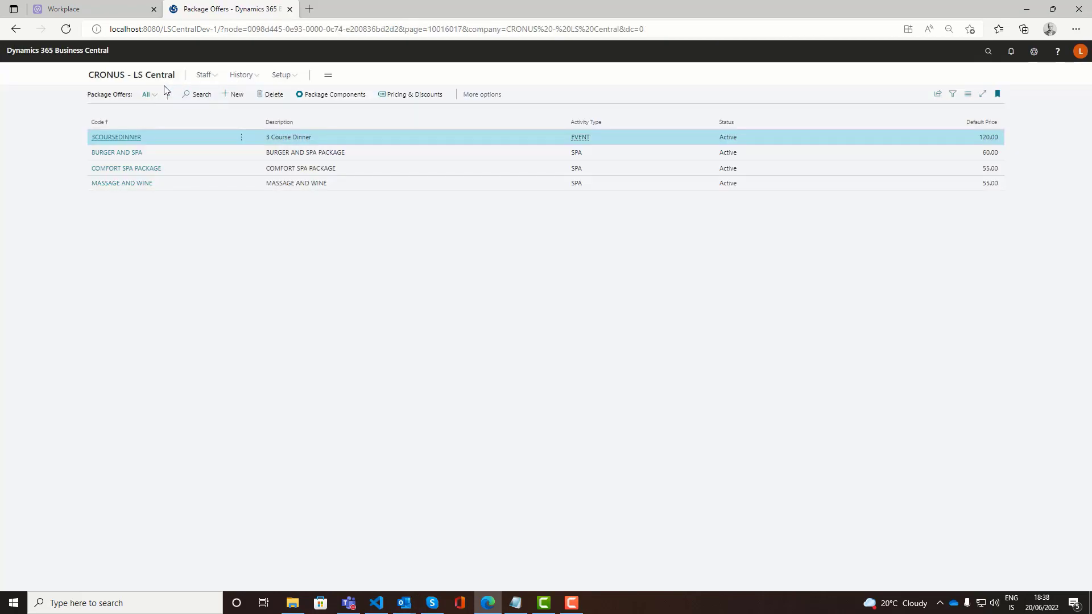
left_click(145, 75)
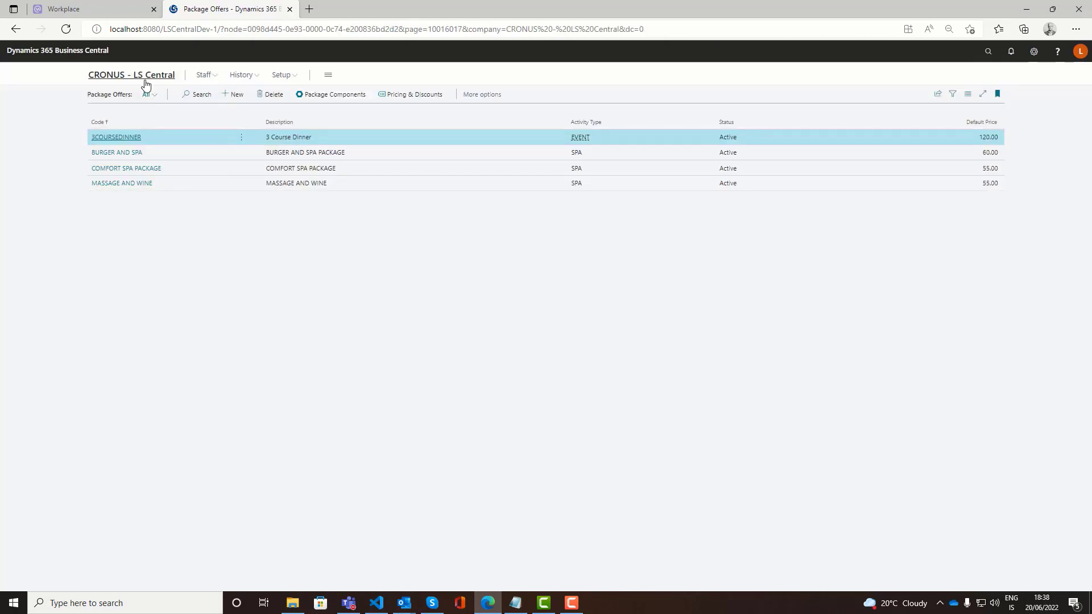